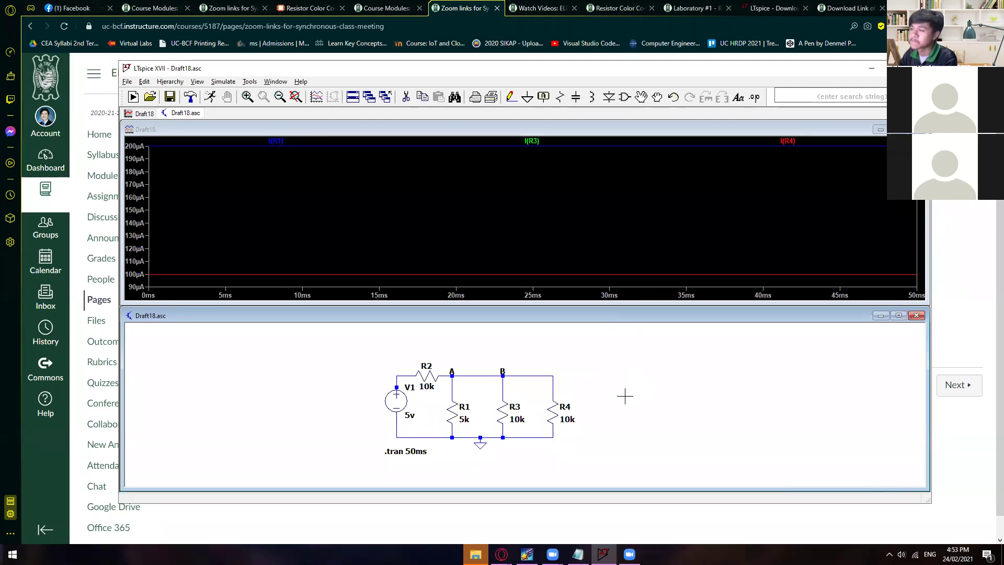
pyautogui.moveTo(594, 383); pyautogui.dragTo(597, 379)
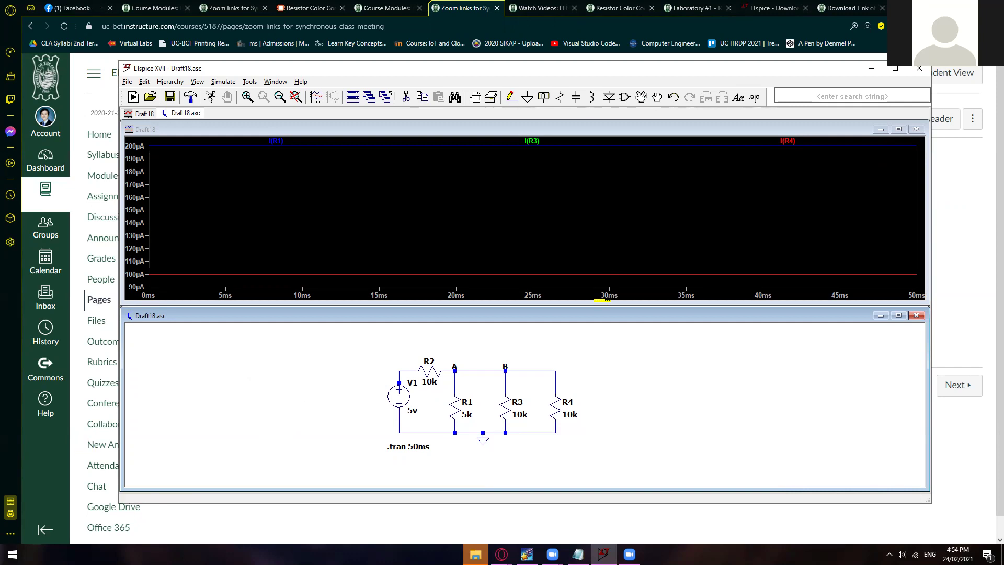
pyautogui.moveTo(622, 400); pyautogui.dragTo(640, 391)
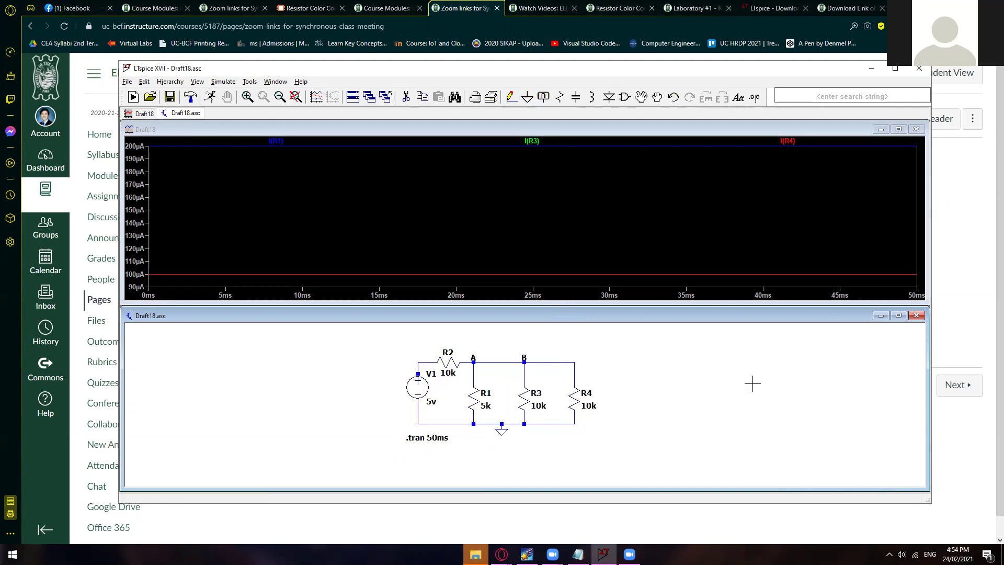
pyautogui.moveTo(629, 400)
pyautogui.mouseDown()
pyautogui.moveTo(634, 412)
pyautogui.moveTo(644, 403)
pyautogui.mouseUp()
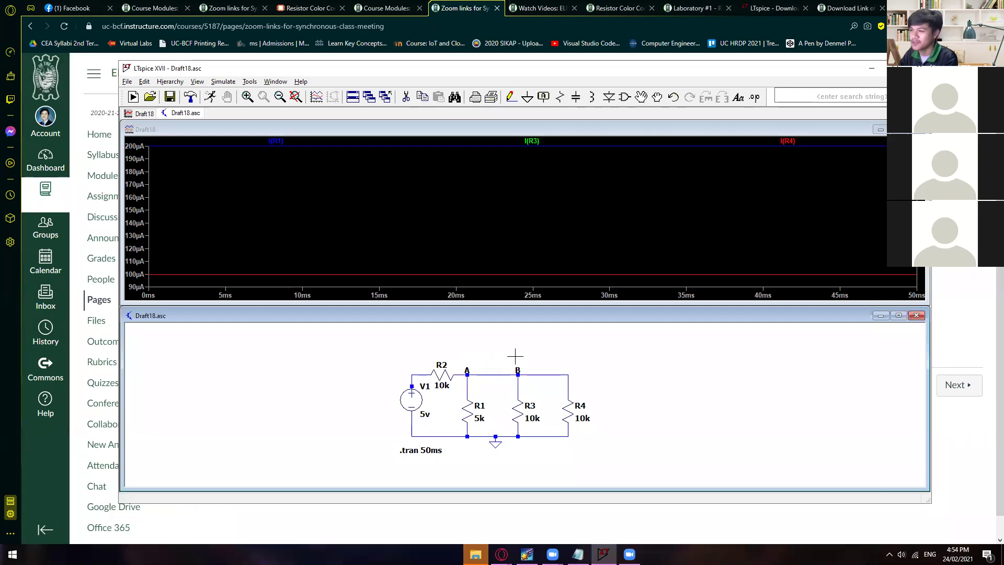
pyautogui.moveTo(520, 354); pyautogui.dragTo(516, 347)
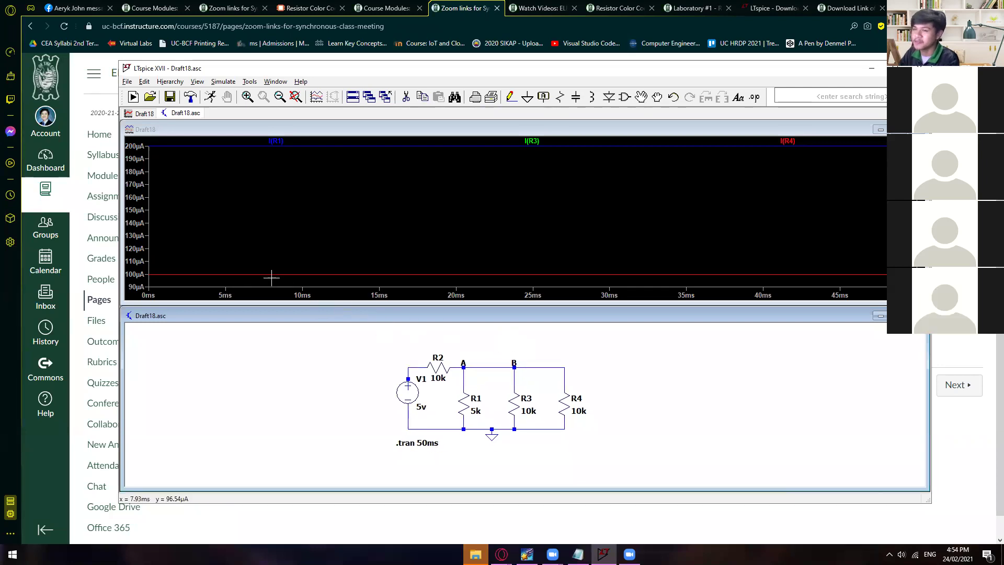
pyautogui.moveTo(352, 355); pyautogui.dragTo(348, 351)
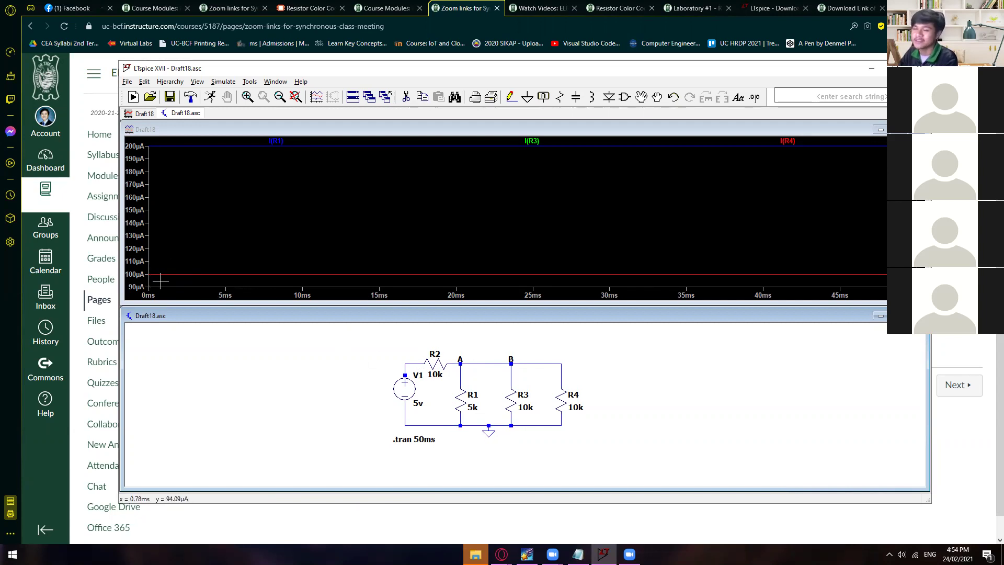
# Change voltage source V1 to a SINE function with 5 V amplitude and 60 Hz frequency, and rerun the simulation
pyautogui.rightClick(409, 389)
pyautogui.click(589, 310)
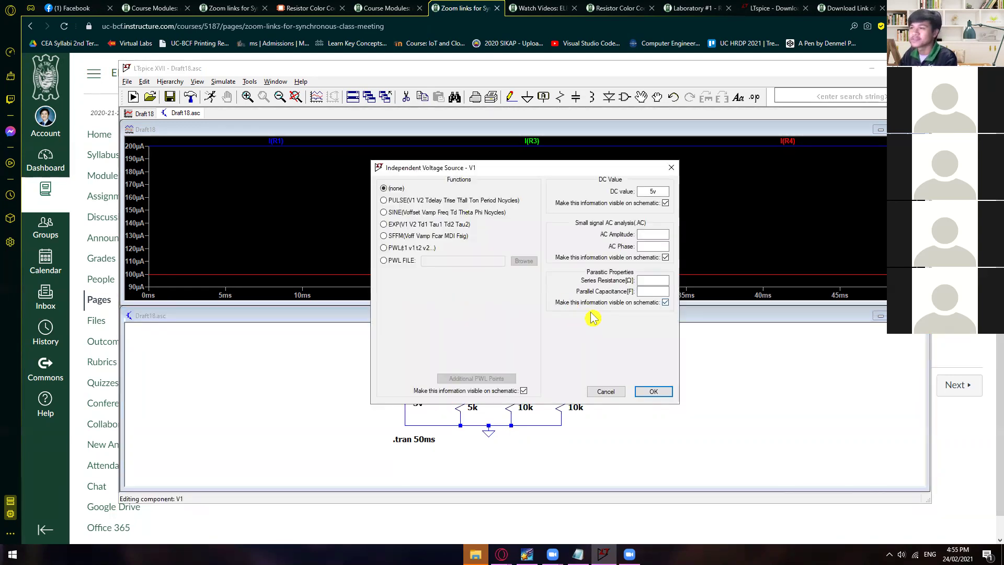
pyautogui.click(392, 212)
pyautogui.click(505, 295)
pyautogui.write('5')
pyautogui.click(504, 308)
pyautogui.write('60')
pyautogui.click(653, 391)
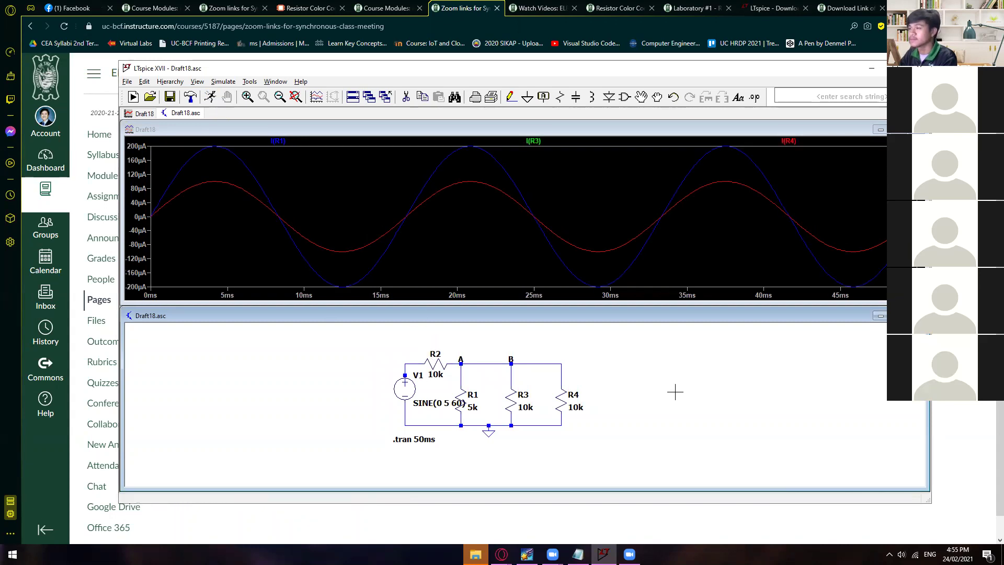
# Attach a cursor to the I(R1) trace, read the current at 10 ms, and close the cursor readout
pyautogui.moveTo(676, 392); pyautogui.dragTo(690, 389)
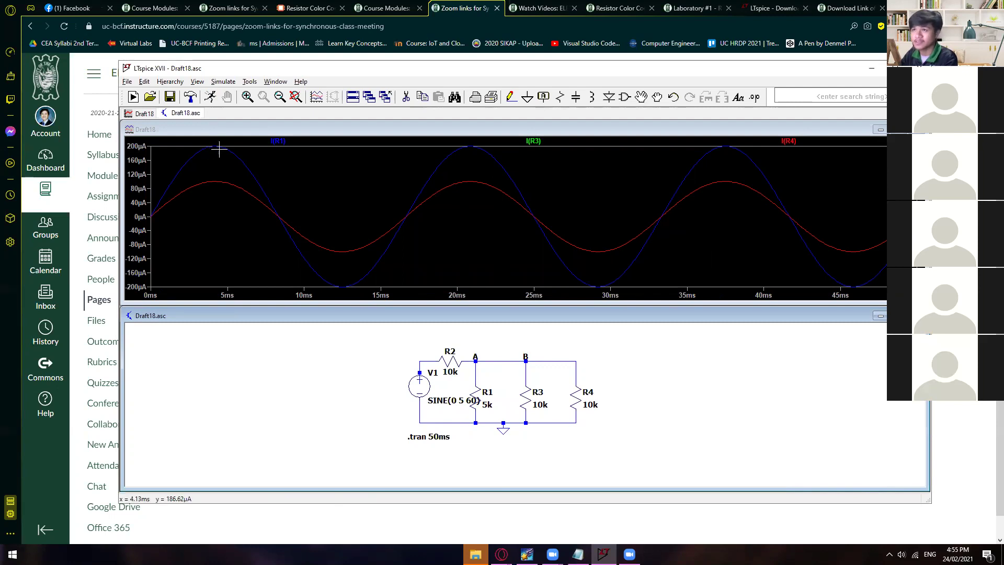
pyautogui.click(278, 141)
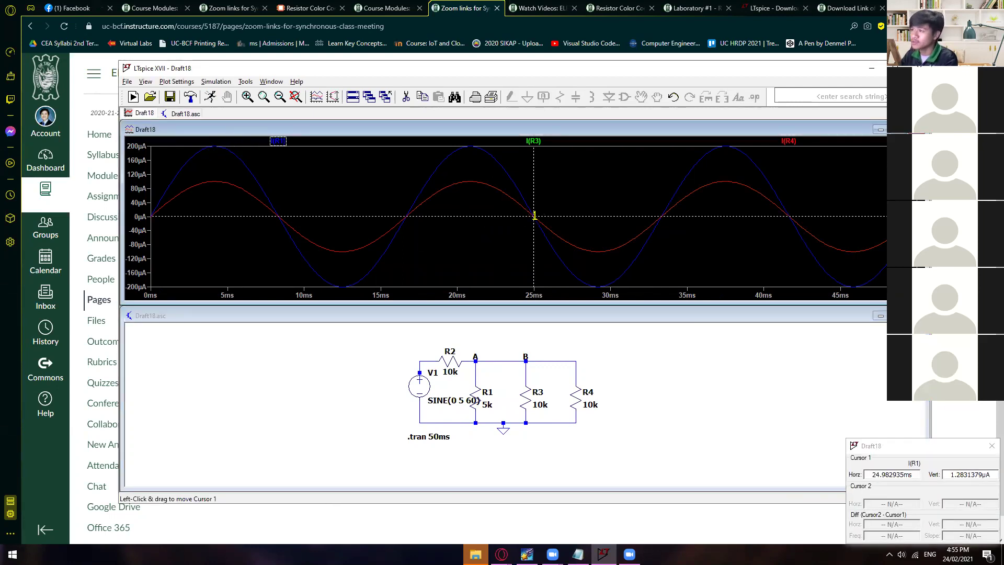
pyautogui.moveTo(534, 215)
pyautogui.mouseDown()
pyautogui.moveTo(433, 184)
pyautogui.moveTo(304, 257)
pyautogui.mouseUp()
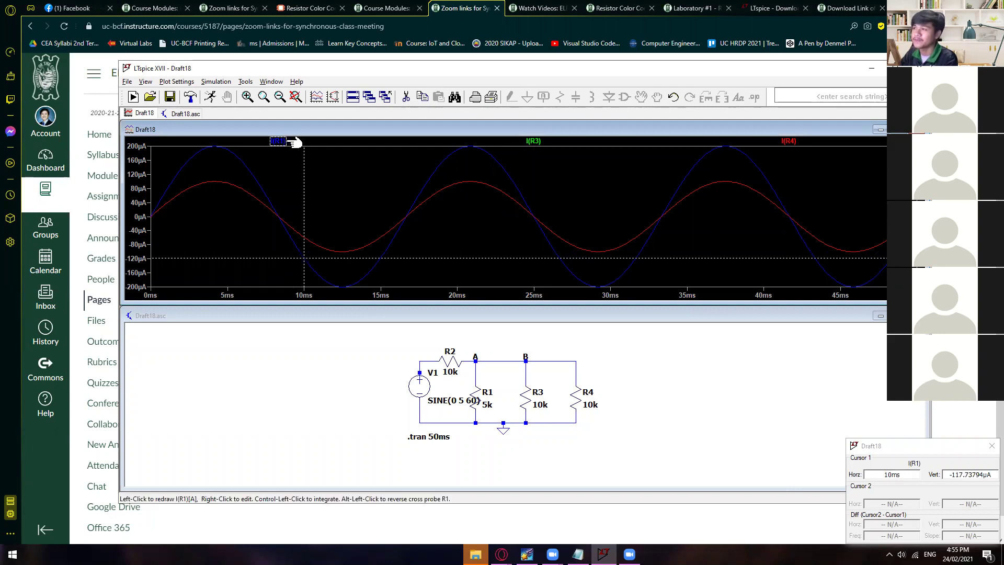
pyautogui.rightClick(286, 140)
pyautogui.click(643, 248)
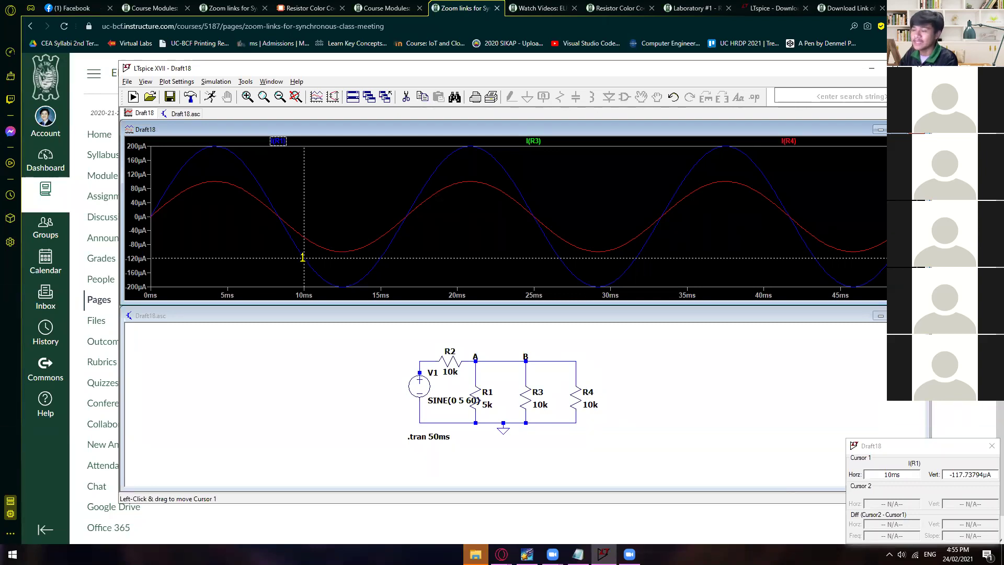
pyautogui.moveTo(944, 447); pyautogui.dragTo(499, 211)
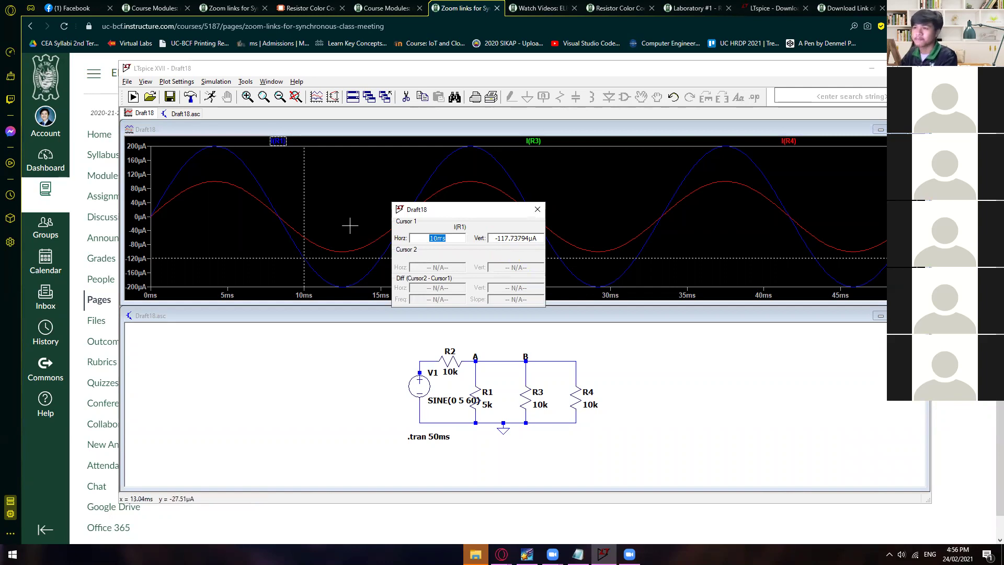
pyautogui.click(538, 210)
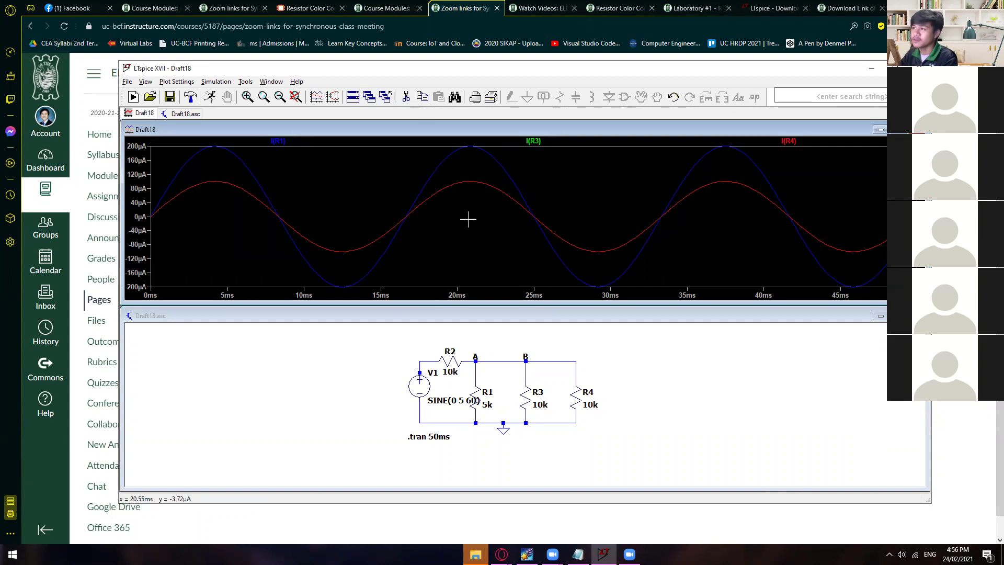
# Remove the sine function from V1, set its DC value to 5, and rerun the simulation
pyautogui.rightClick(455, 381)
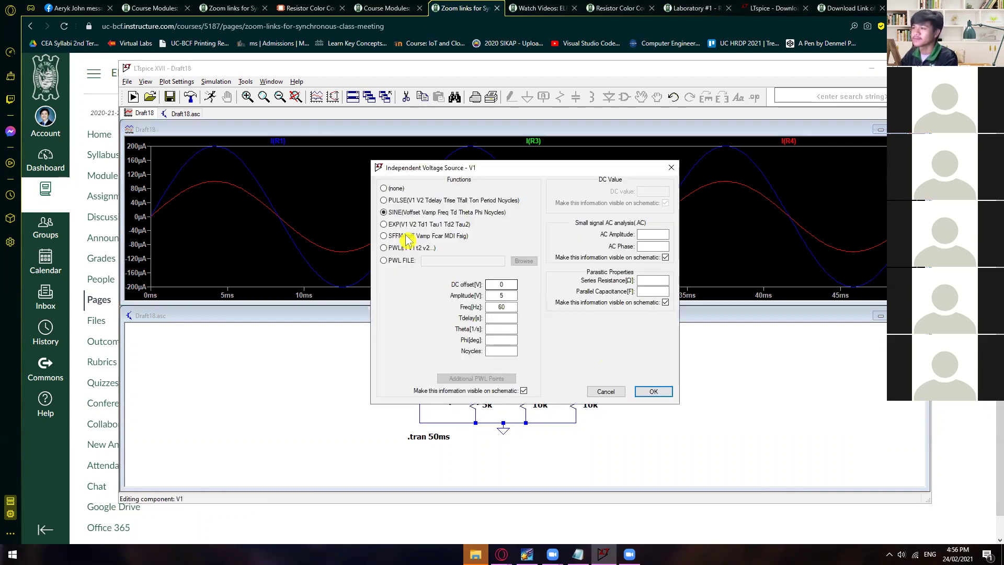
pyautogui.click(392, 189)
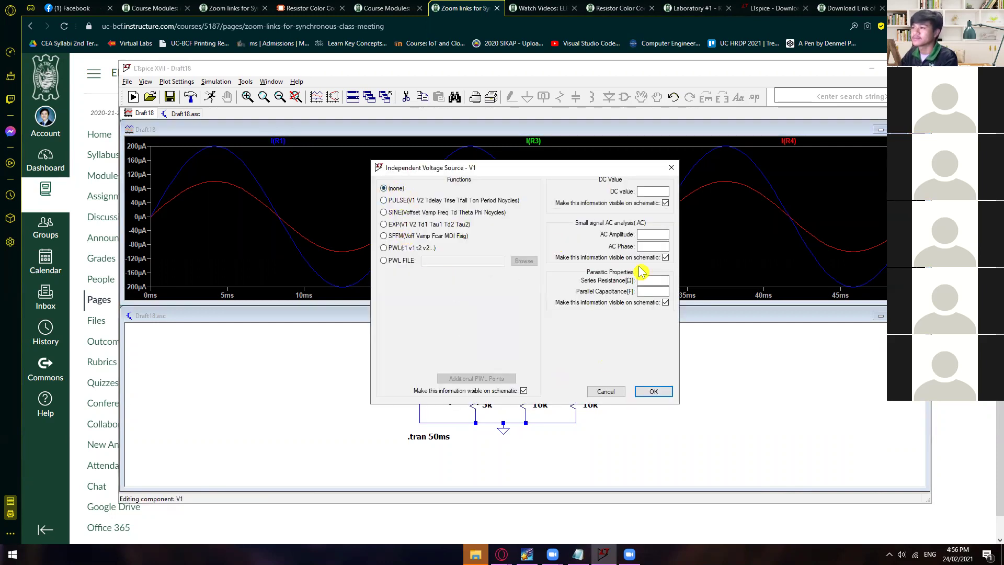
pyautogui.click(653, 391)
pyautogui.rightClick(438, 378)
pyautogui.write('5')
pyautogui.click(595, 277)
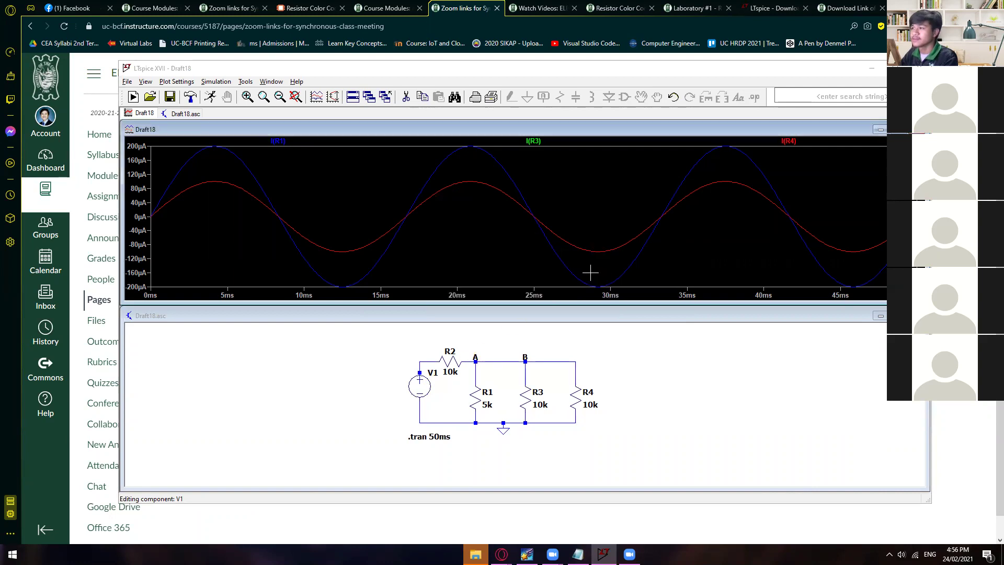
pyautogui.click(210, 102)
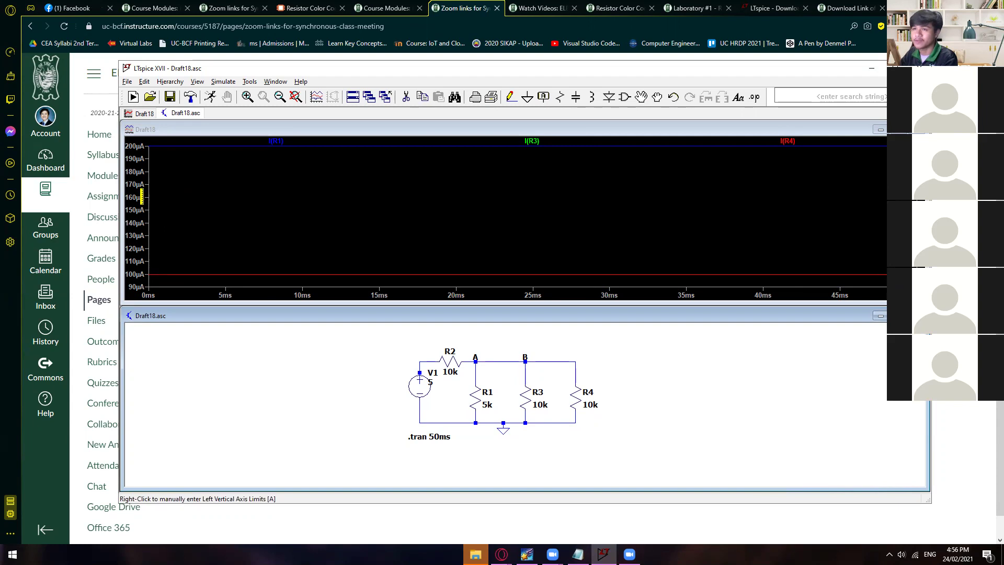
# Plot the voltage of the wire between V1 and R2, and replace it with a plot of that wire's current alone
pyautogui.click(424, 361)
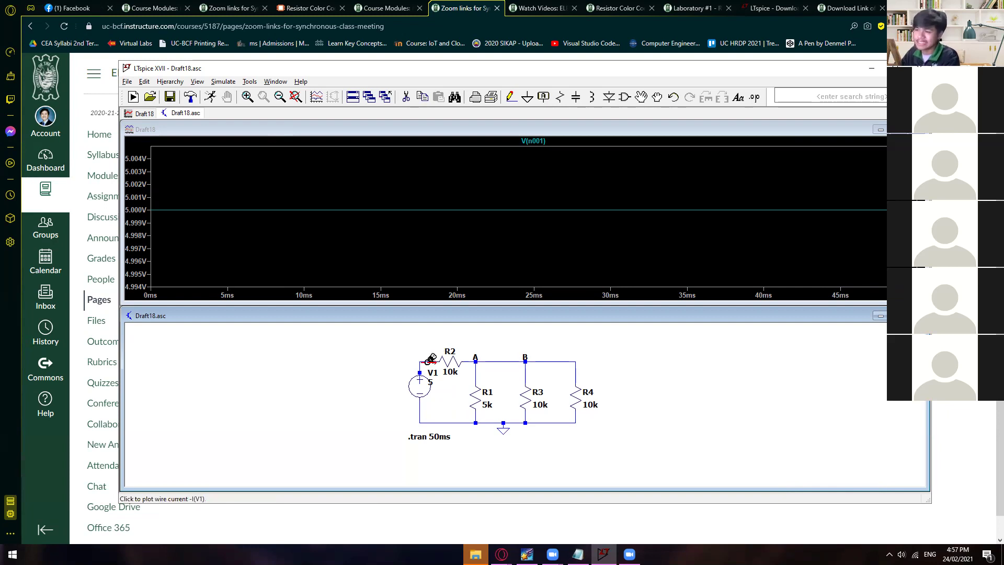
pyautogui.click(430, 357)
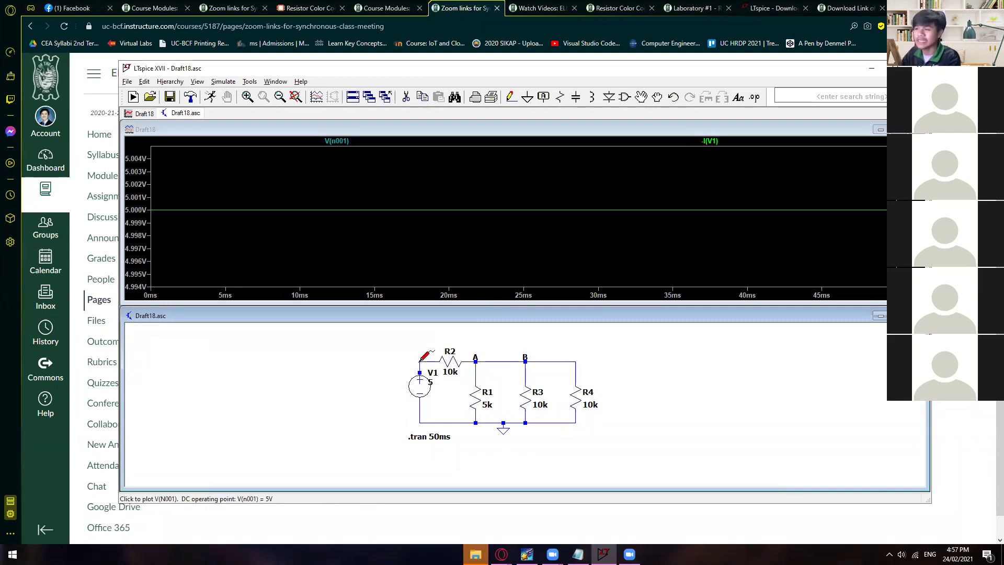
pyautogui.click(429, 358)
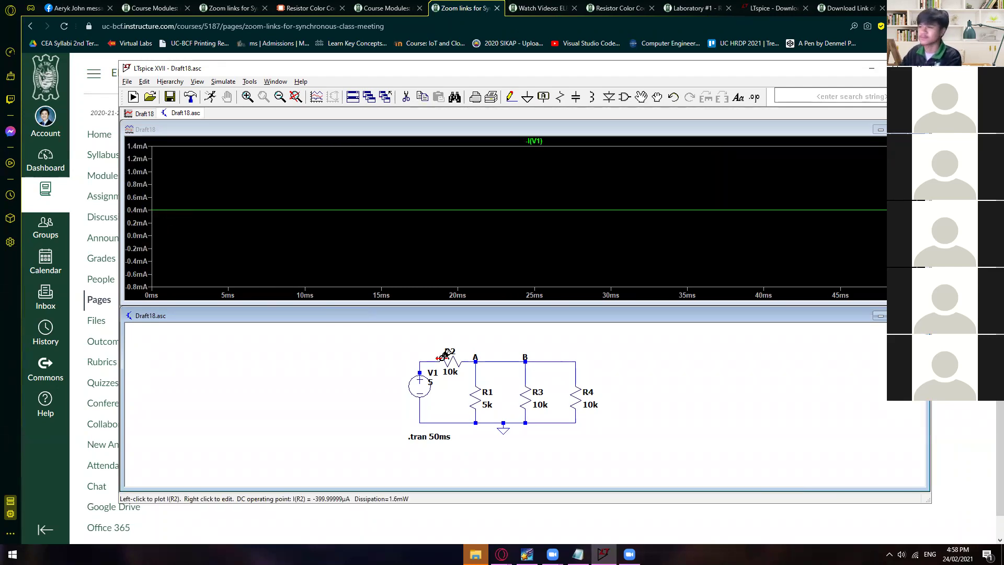
pyautogui.moveTo(644, 359); pyautogui.dragTo(630, 379)
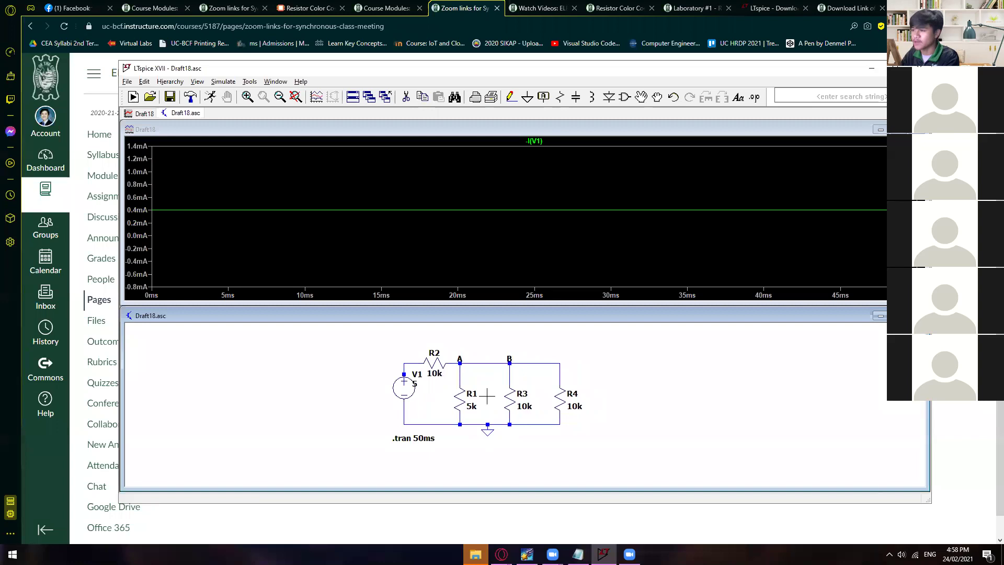
pyautogui.moveTo(487, 396); pyautogui.dragTo(484, 376)
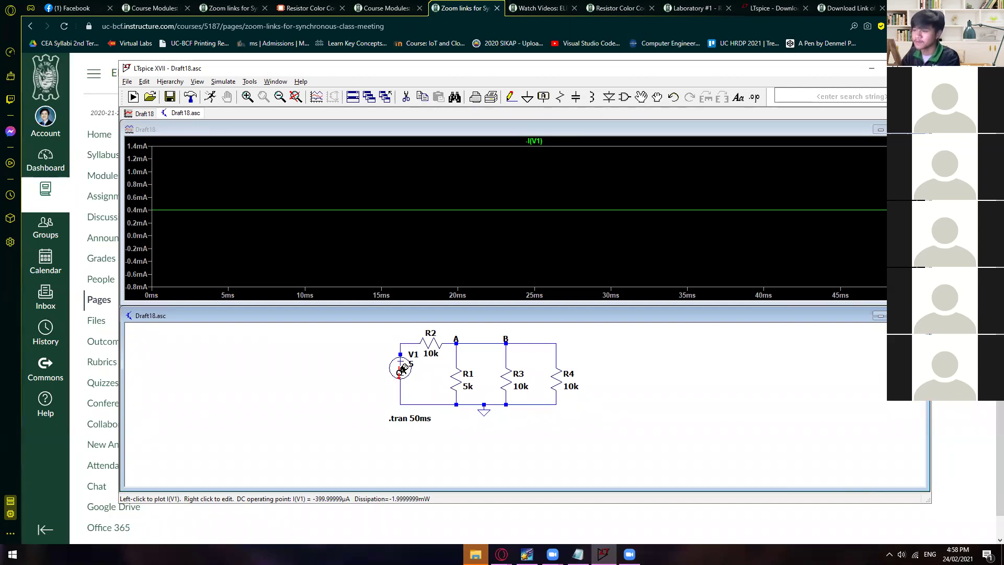
pyautogui.moveTo(628, 373); pyautogui.dragTo(632, 410)
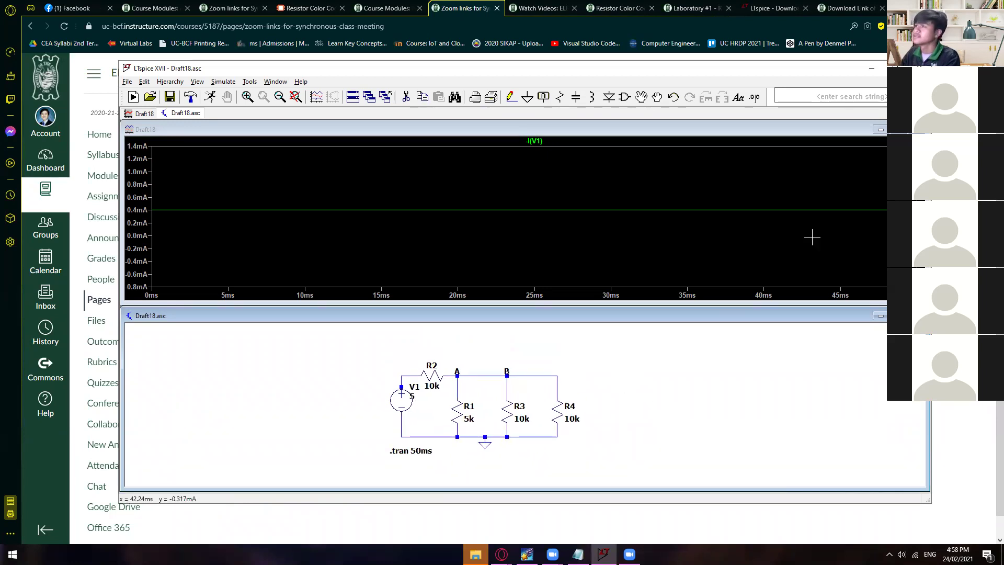
# Maximize the program window and the schematic window, and rerun the simulation
pyautogui.press('super+Up')
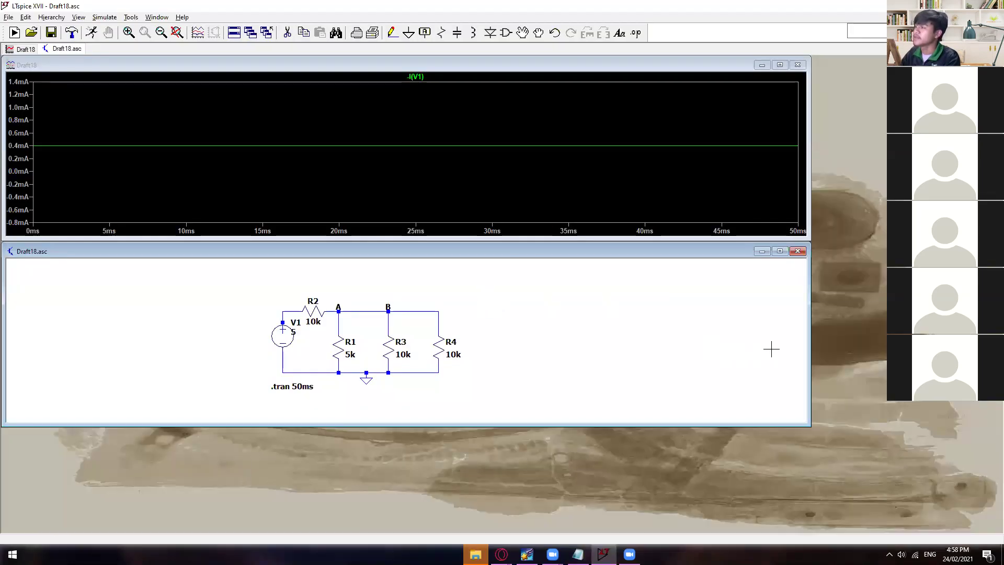
pyautogui.click(779, 251)
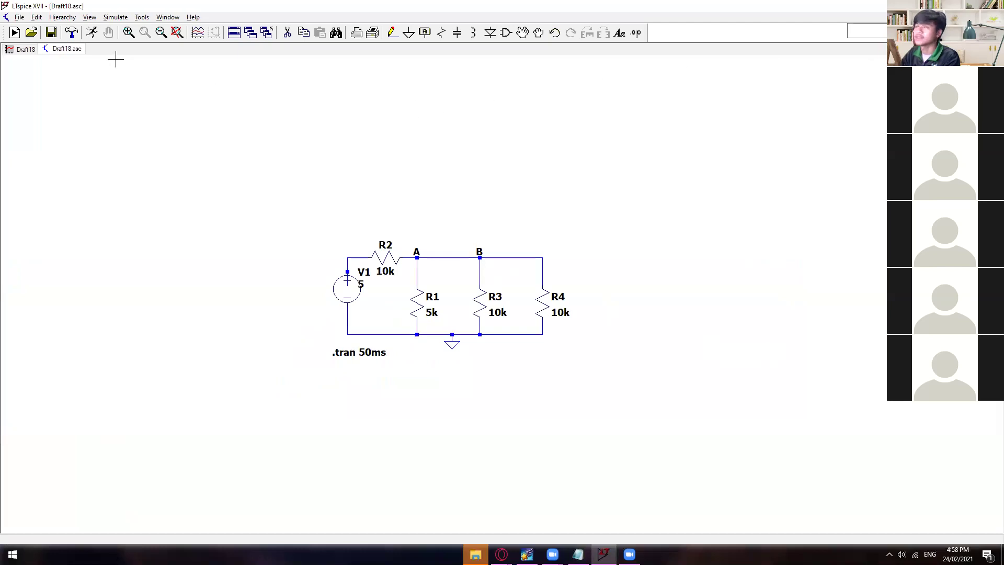
pyautogui.click(92, 32)
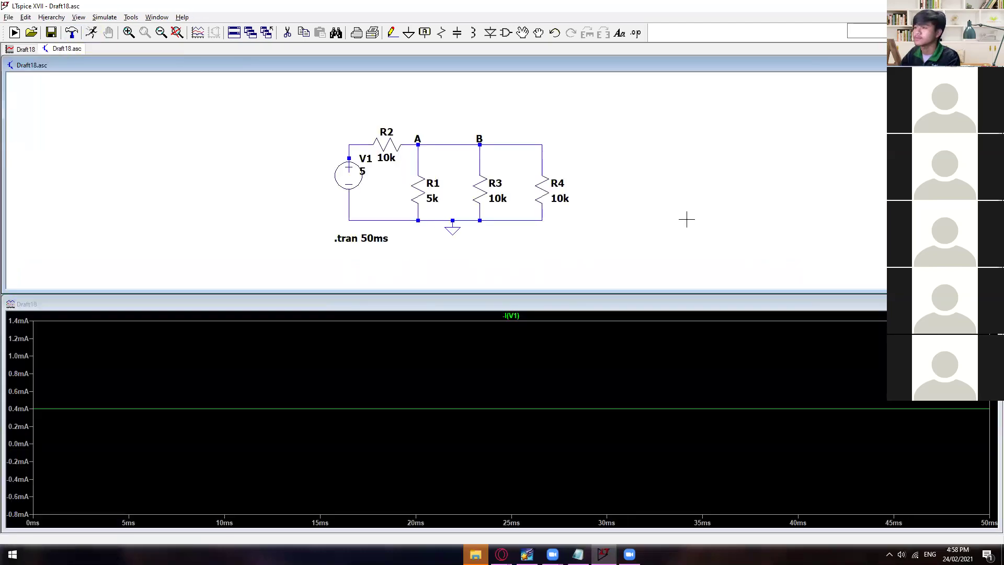
# Rearrange the inner windows so that the waveform plot sits above the schematic
pyautogui.moveTo(264, 306); pyautogui.dragTo(525, 336)
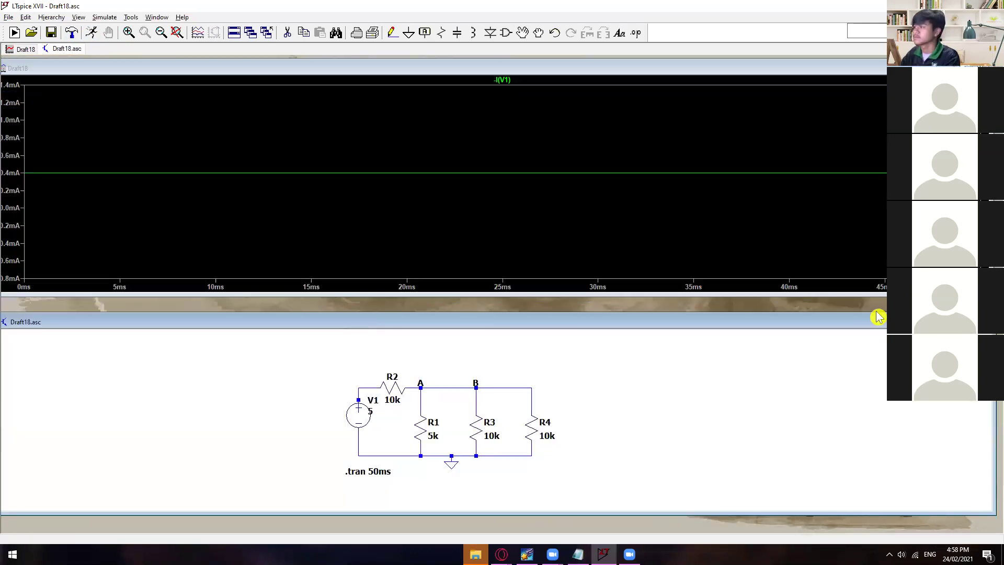
pyautogui.moveTo(875, 314); pyautogui.dragTo(876, 298)
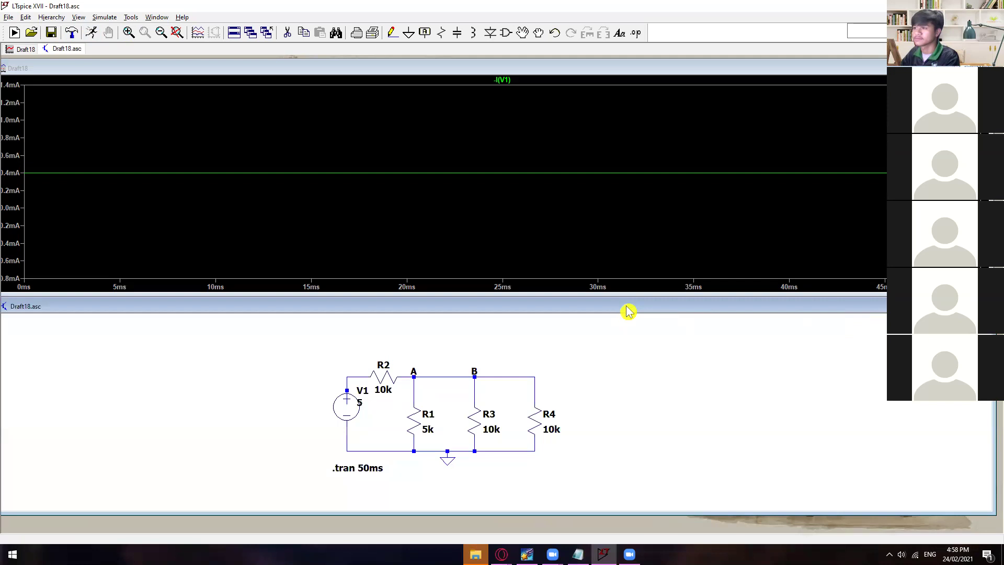
pyautogui.moveTo(628, 311); pyautogui.dragTo(638, 315)
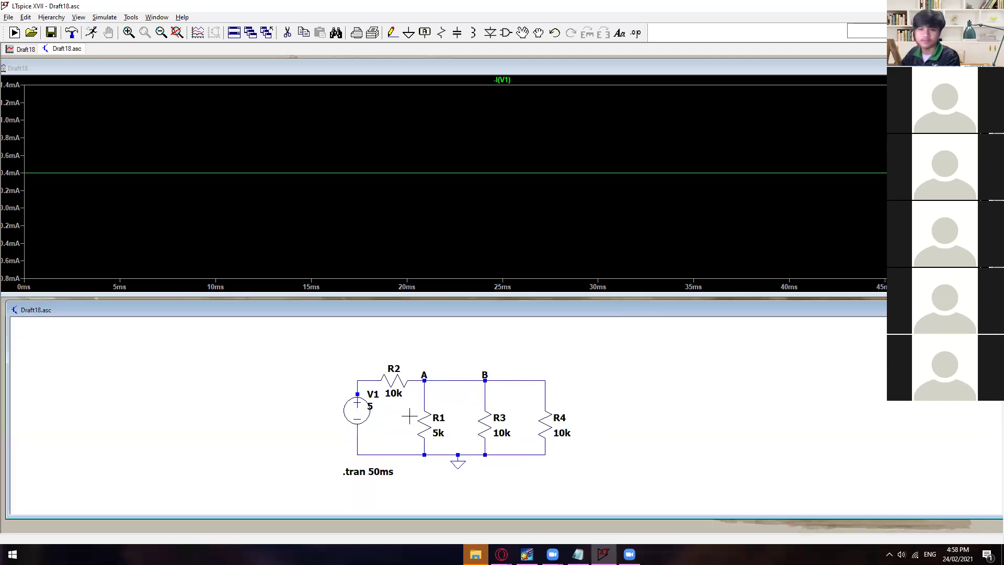